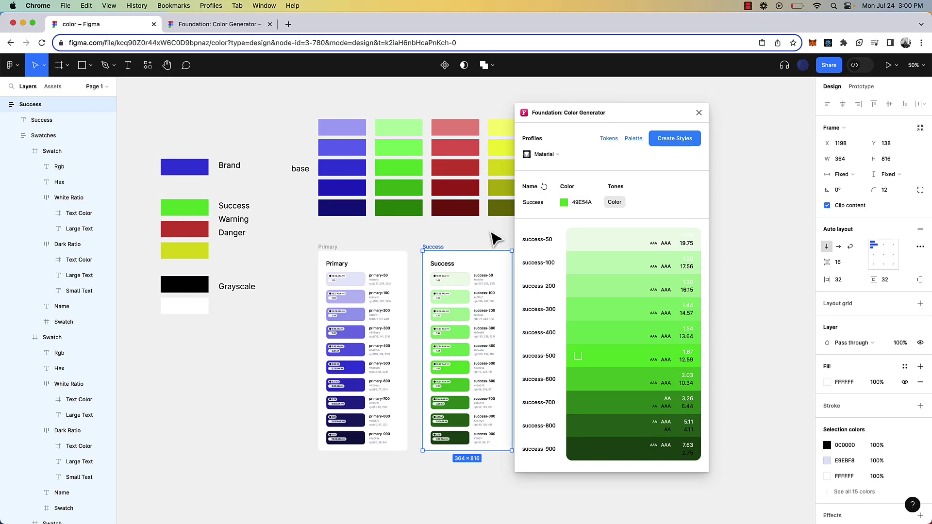
scroll(495, 238, "up", 3)
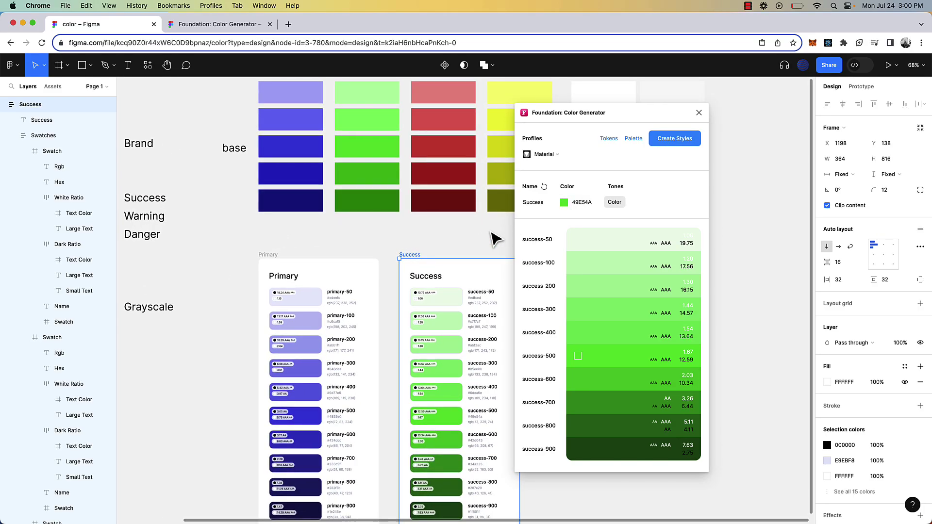
scroll(495, 238, "down", 3)
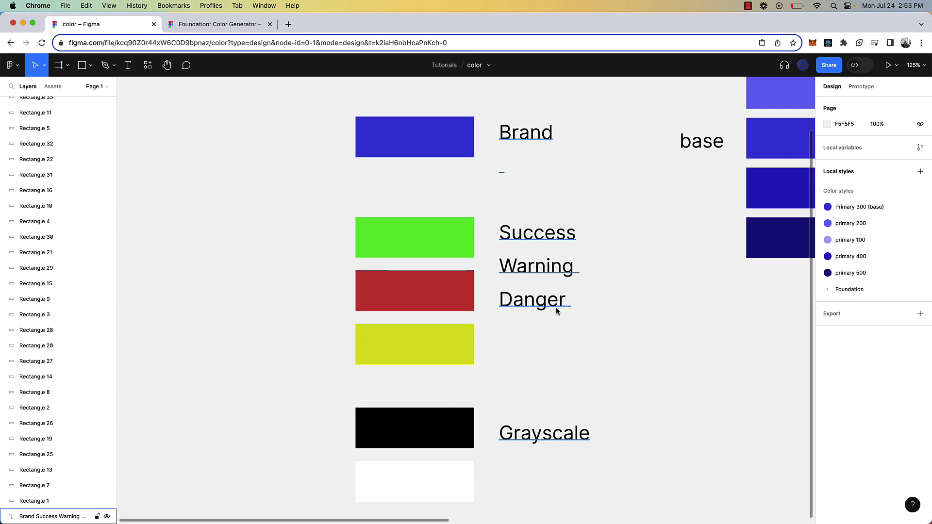
Examine the Brand, Success, Warning, Danger and Grayscale base colors alongside the columns of lighter and darker variants
scroll(557, 311, "down", 2)
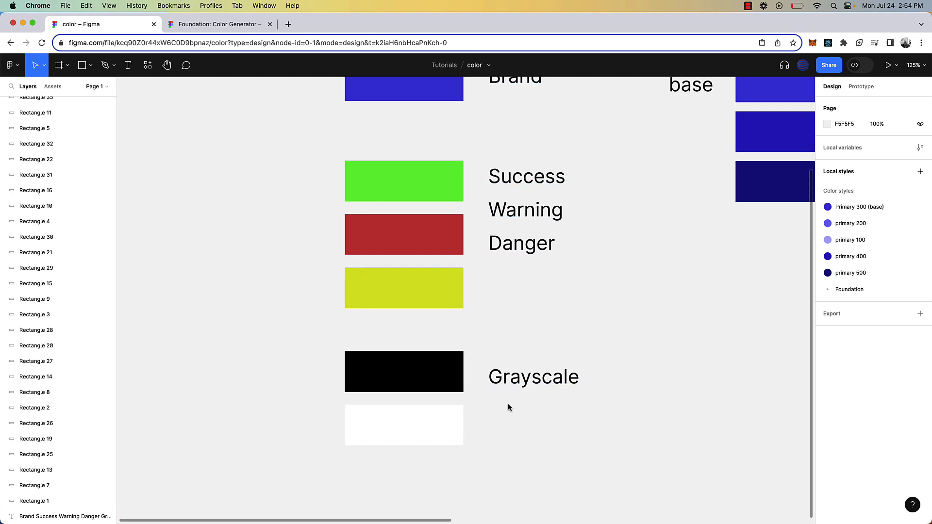
scroll(507, 407, "down", 5)
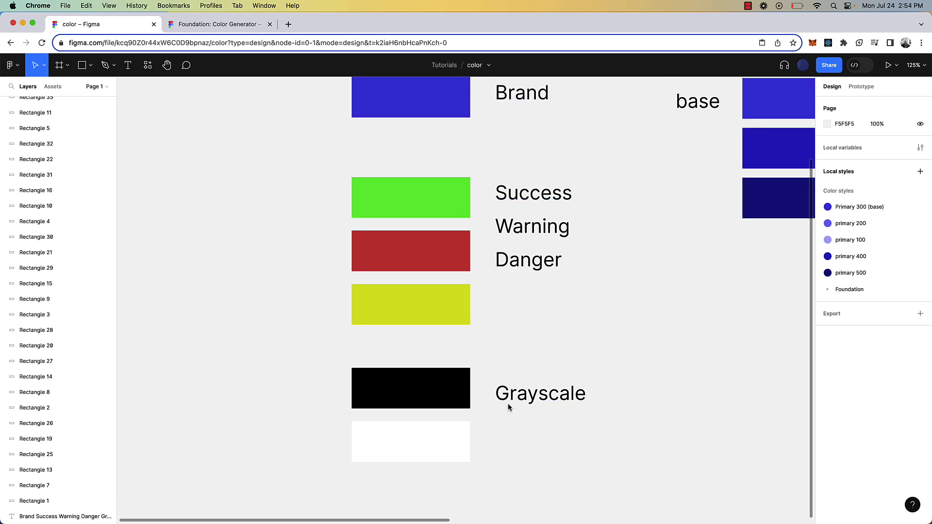
scroll(508, 406, "right", 5)
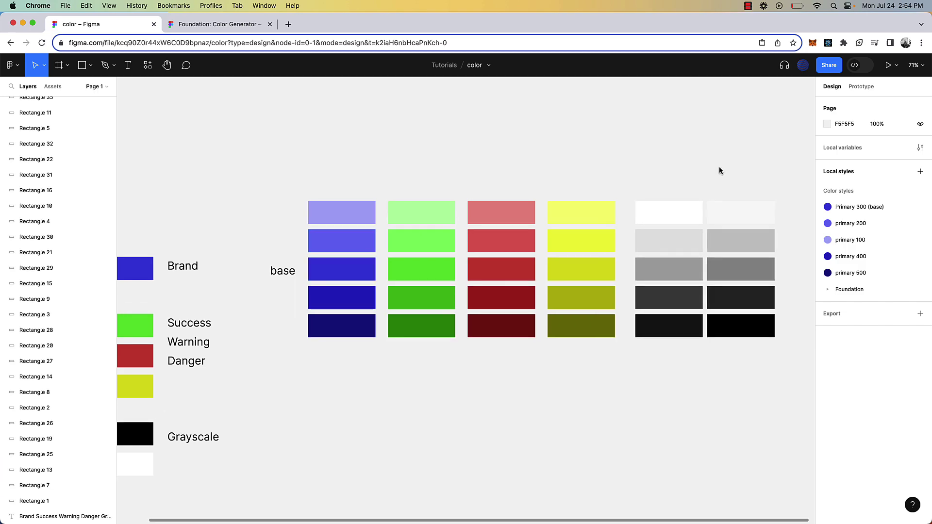
scroll(194, 364, "left", 5)
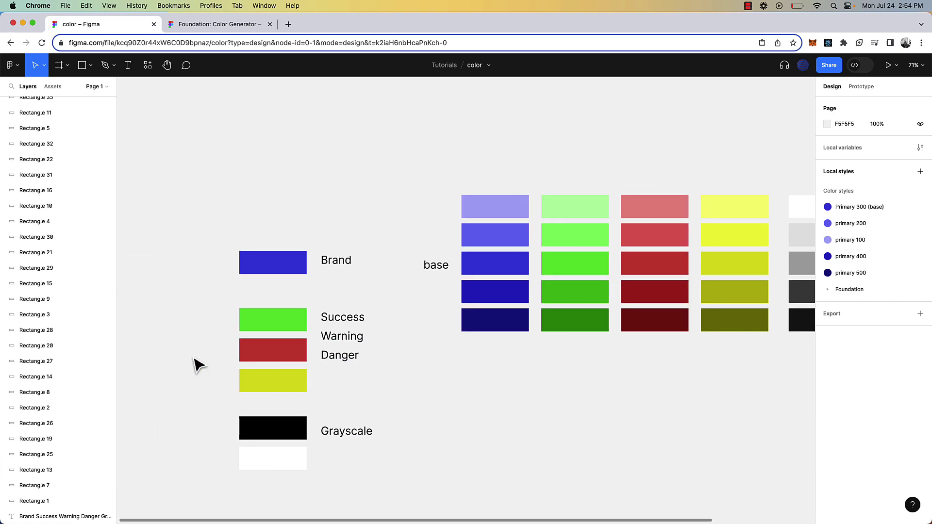
left_click(497, 271)
scroll(239, 297, "up", 5)
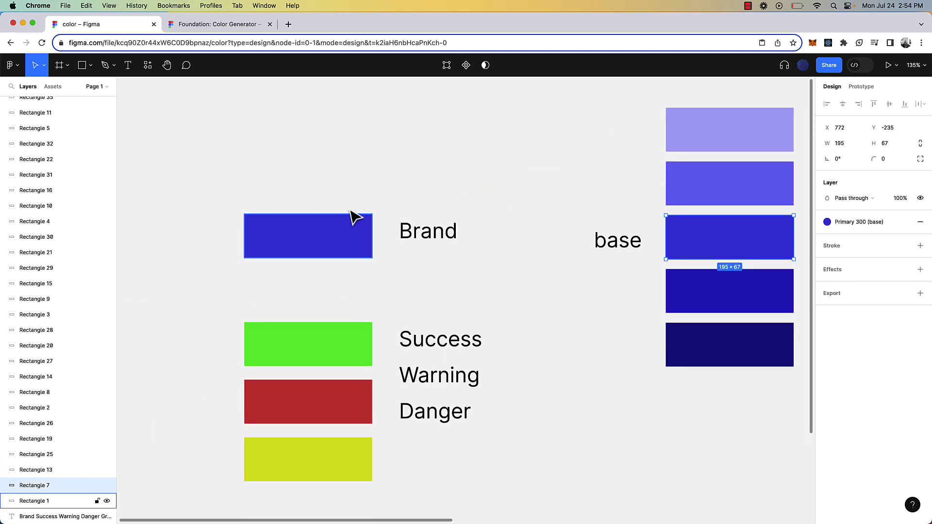
left_click(368, 227)
scroll(409, 272, "right", 5)
scroll(410, 273, "up", 1)
Duplicate the blue base swatch above its column and lighten the copy's fill to HSB 235, 30, 100
left_click(501, 298)
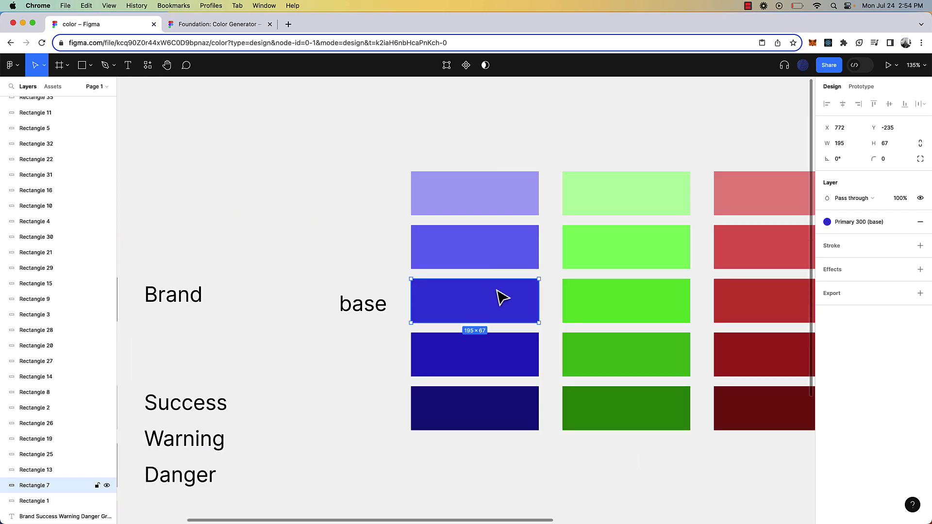
scroll(507, 302, "down", 5)
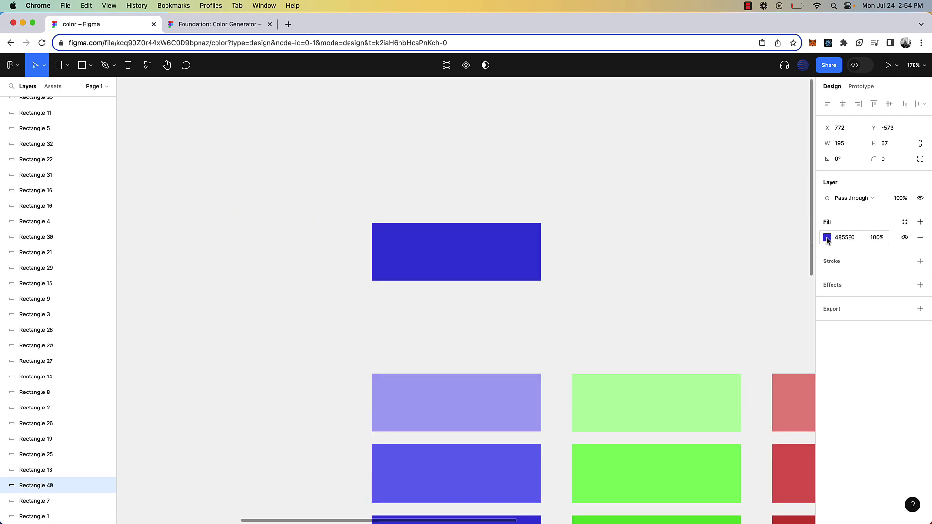
left_click(827, 237)
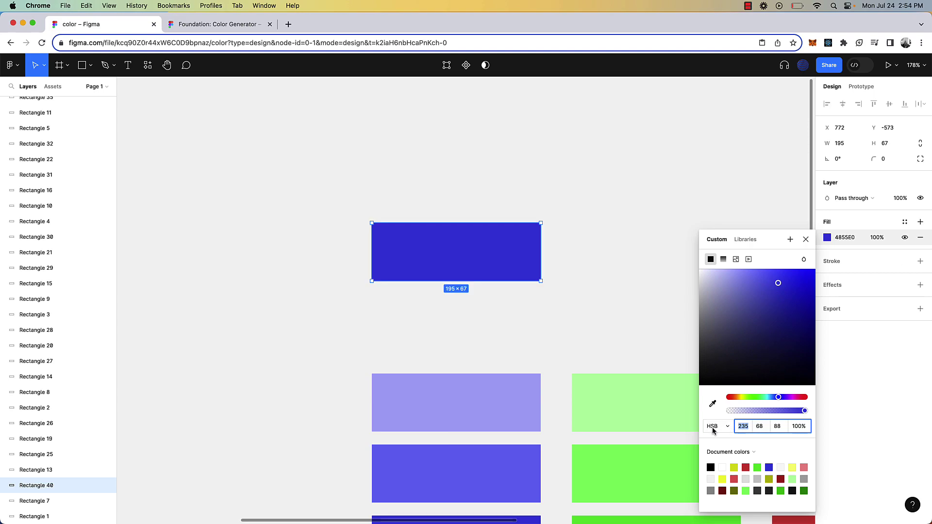
left_click(713, 428)
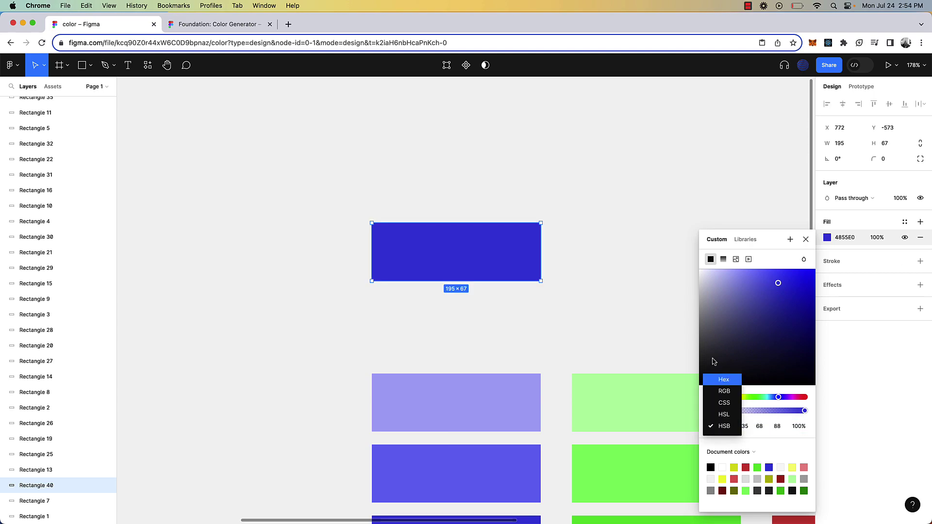
left_click(713, 430)
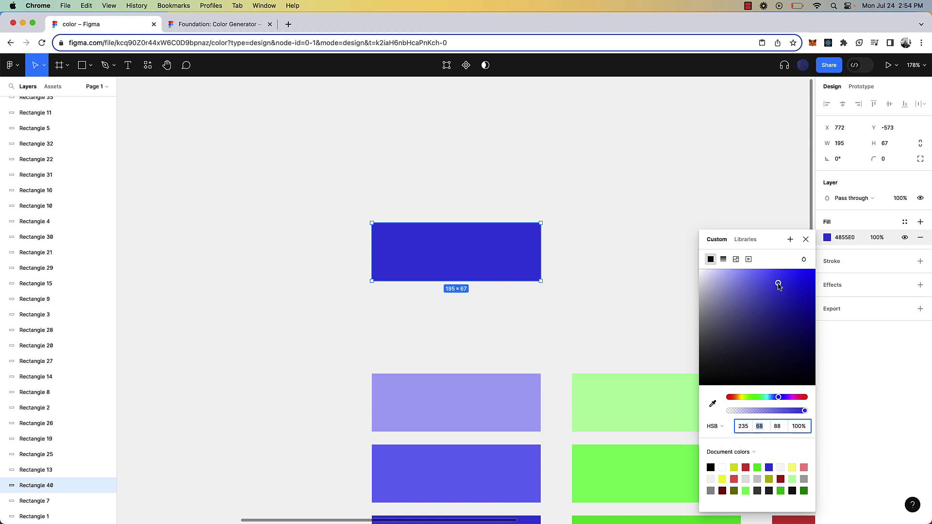
left_click_drag(778, 284, 733, 269)
scroll(616, 293, "down", 5)
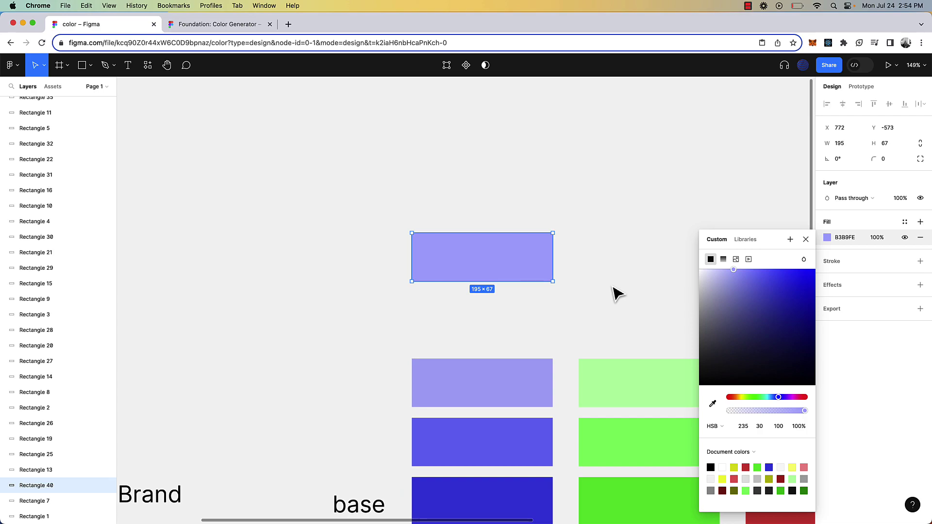
Delete the lightened duplicate swatch above the blue column
left_click(538, 272)
key("BackSpace")
scroll(539, 274, "down", 5)
scroll(539, 274, "right", 2)
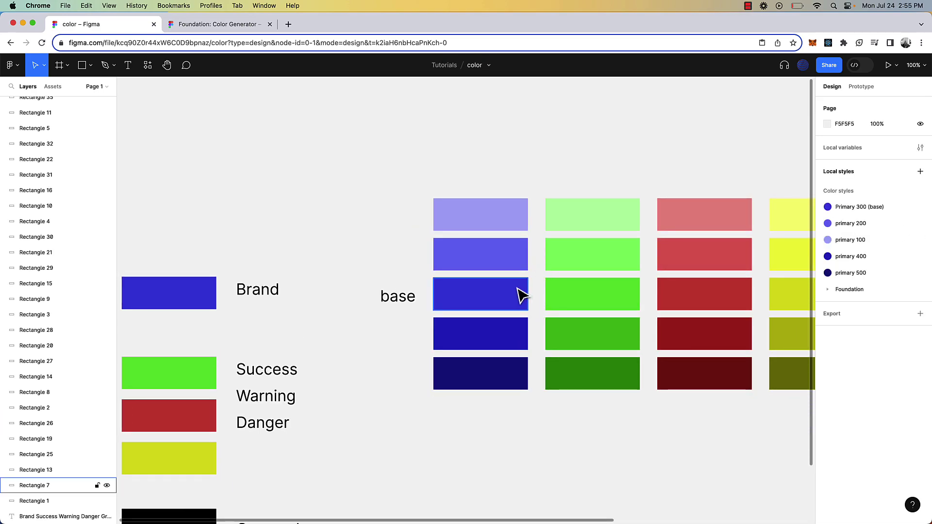
Examine the tint and shade columns of the palette, including the color styles applied to the blue swatches
scroll(532, 245, "right", 3)
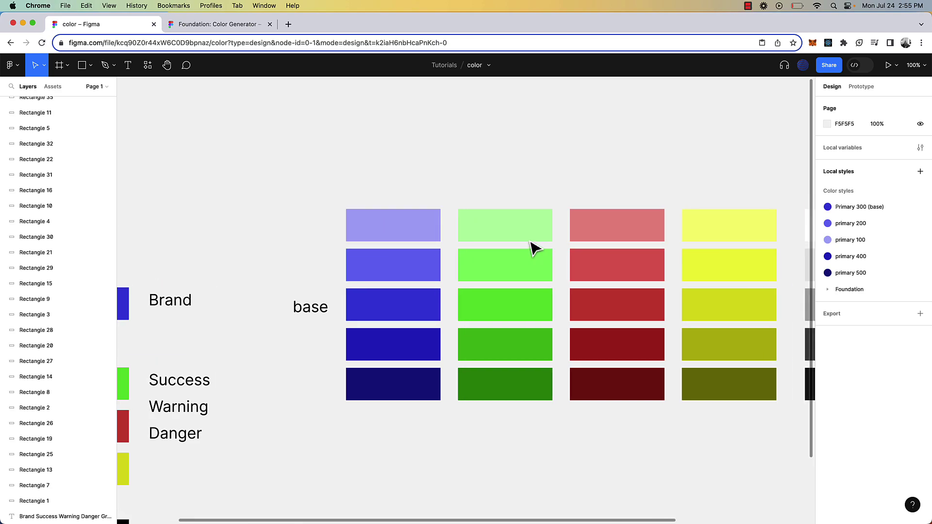
scroll(533, 247, "right", 2)
scroll(532, 246, "up", 1)
scroll(532, 247, "down", 2)
scroll(532, 247, "left", 2)
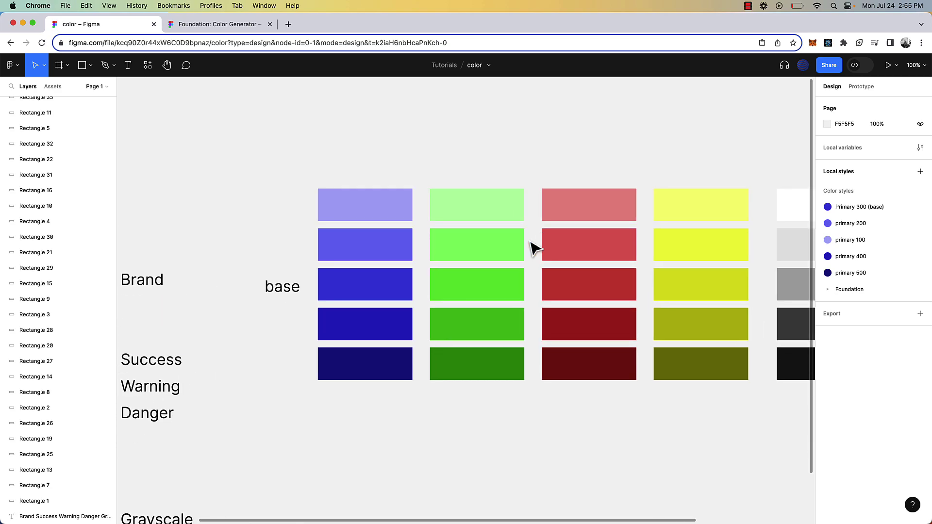
scroll(533, 246, "left", 1)
scroll(532, 246, "down", 1)
scroll(412, 254, "down", 2)
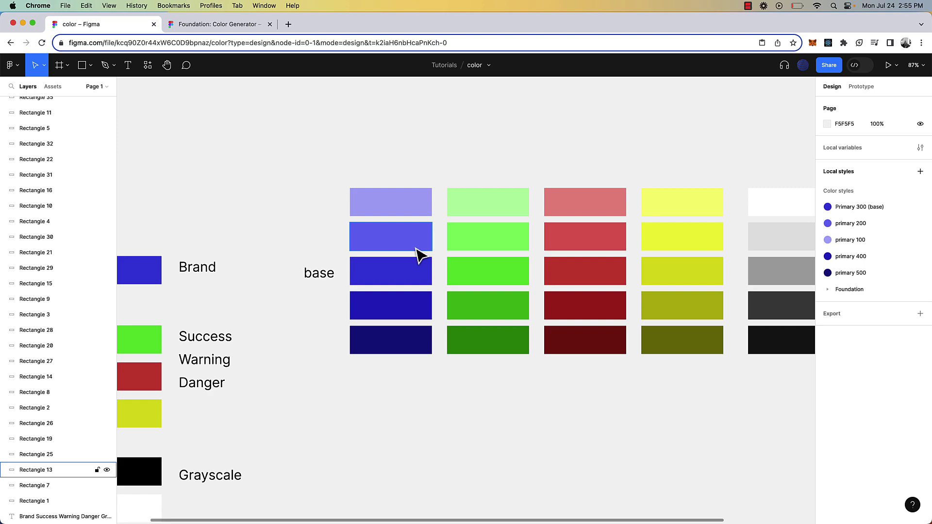
left_click(416, 248)
left_click(413, 207)
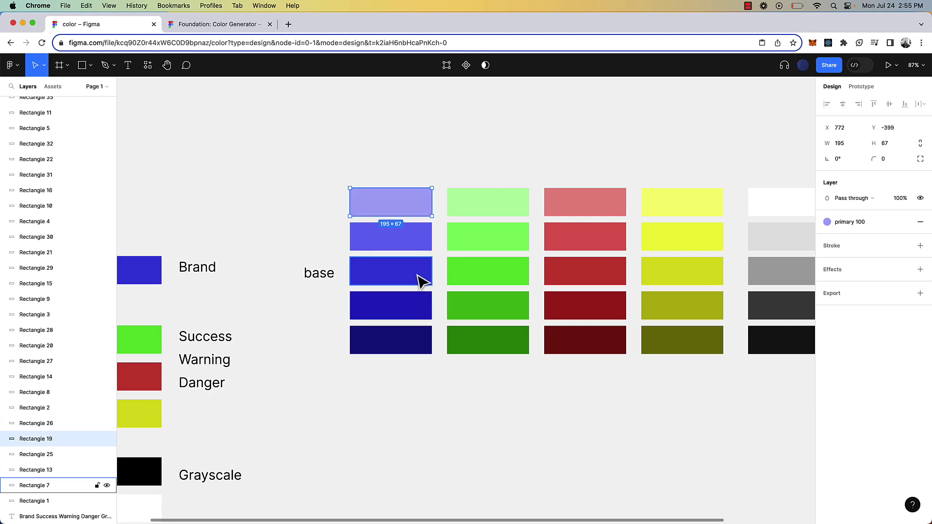
left_click(522, 378)
scroll(521, 379, "right", 5)
scroll(521, 378, "up", 1)
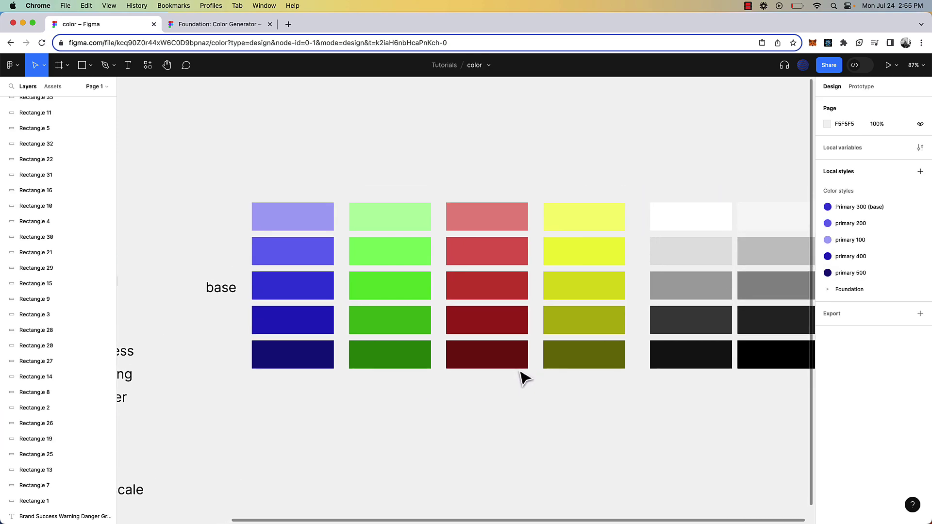
left_click(293, 285)
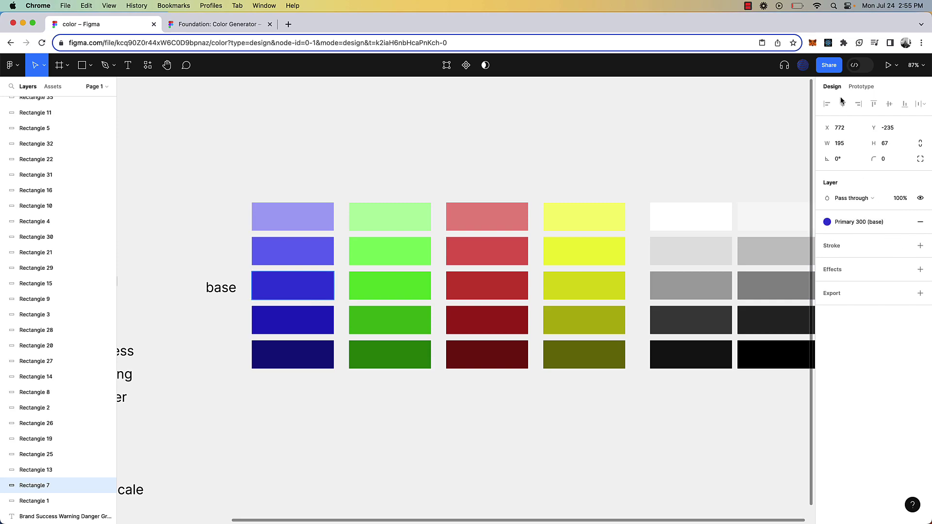
left_click(583, 171)
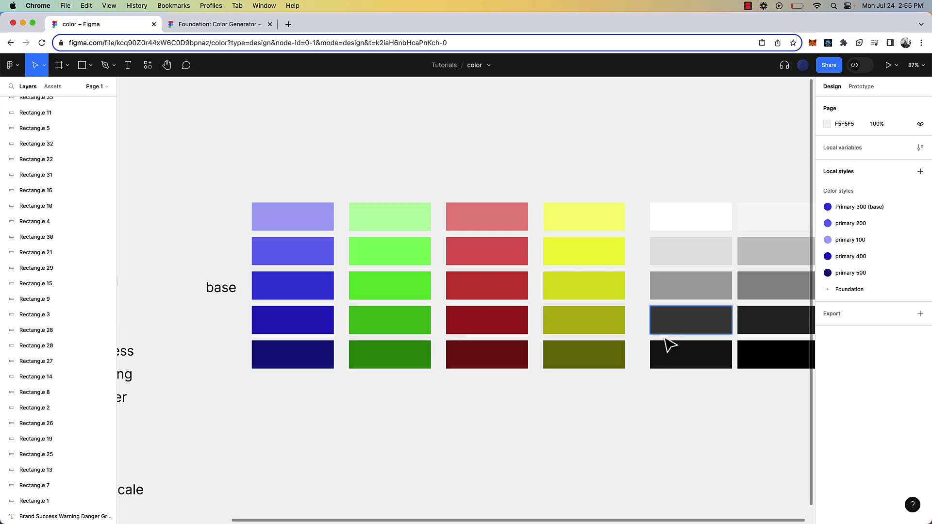
scroll(670, 346, "right", 2)
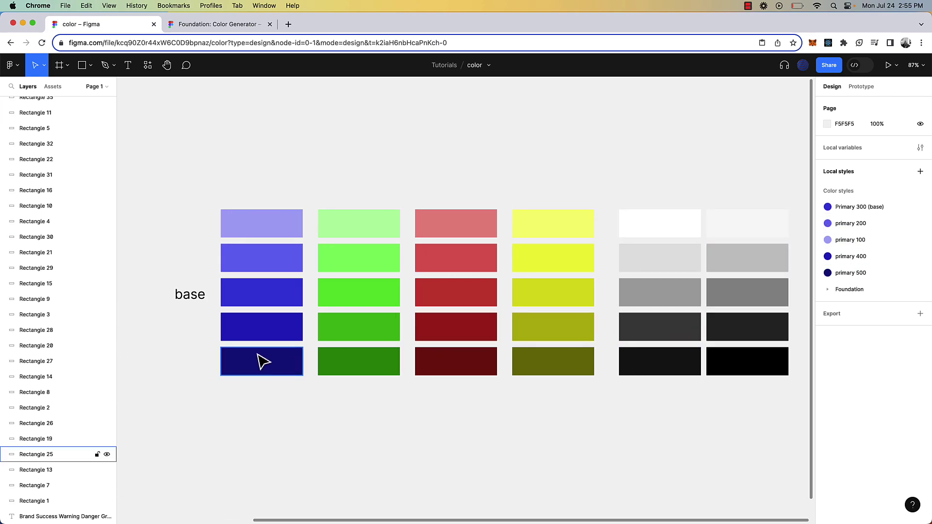
scroll(270, 354, "down", 5)
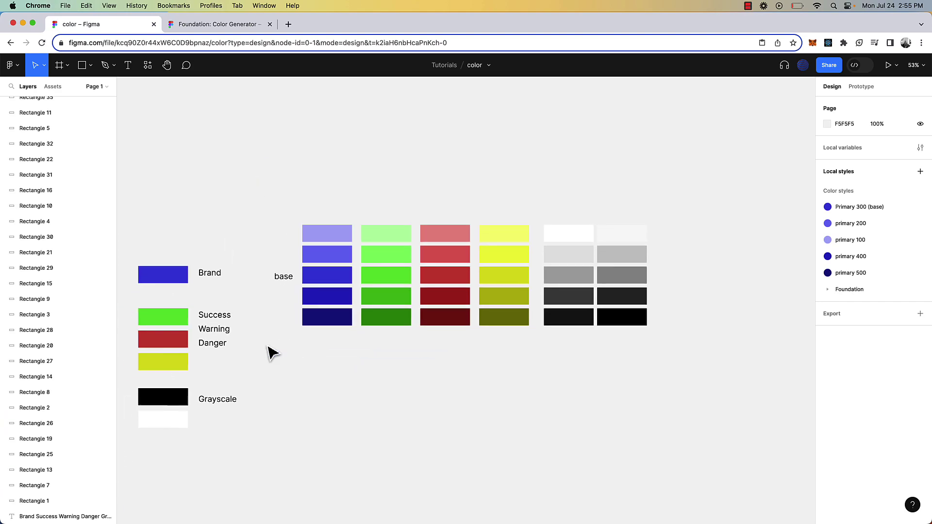
scroll(270, 354, "left", 4)
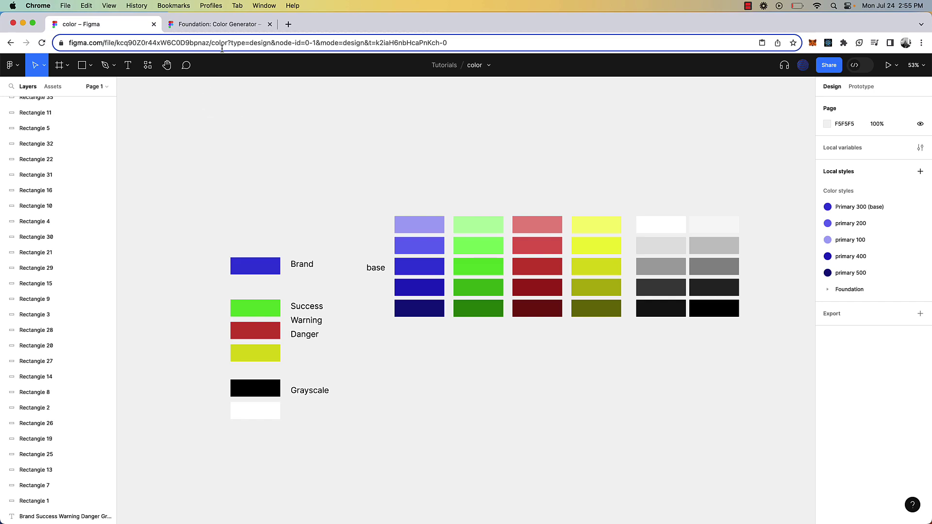
View the community page of the Foundation: Color Generator plugin and return to the color file
left_click(218, 24)
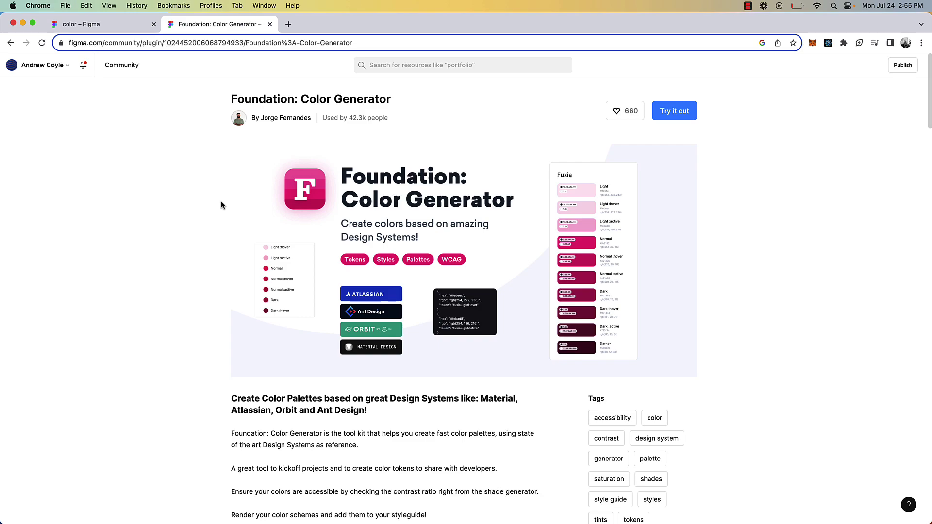
left_click(141, 25)
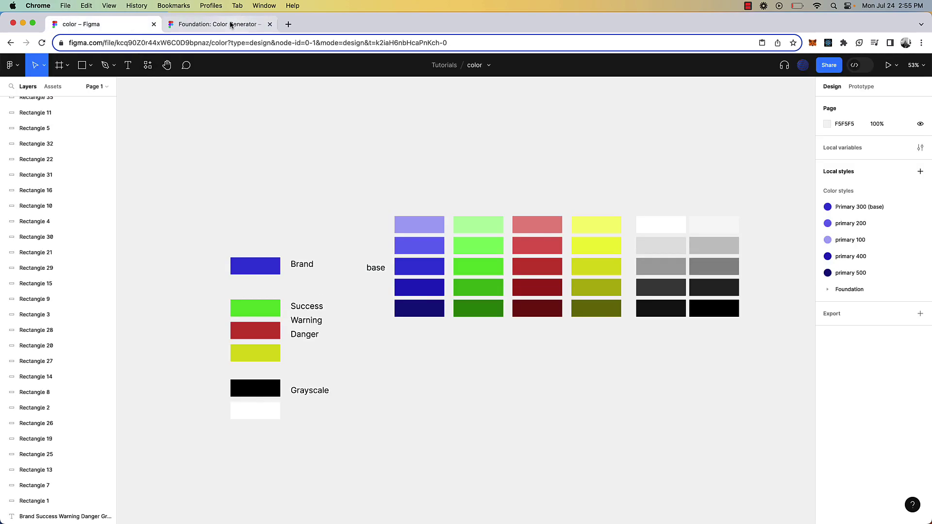
left_click(231, 24)
left_click(83, 24)
Run the Foundation: Color Generator plugin and set its profile to Material
left_click(148, 65)
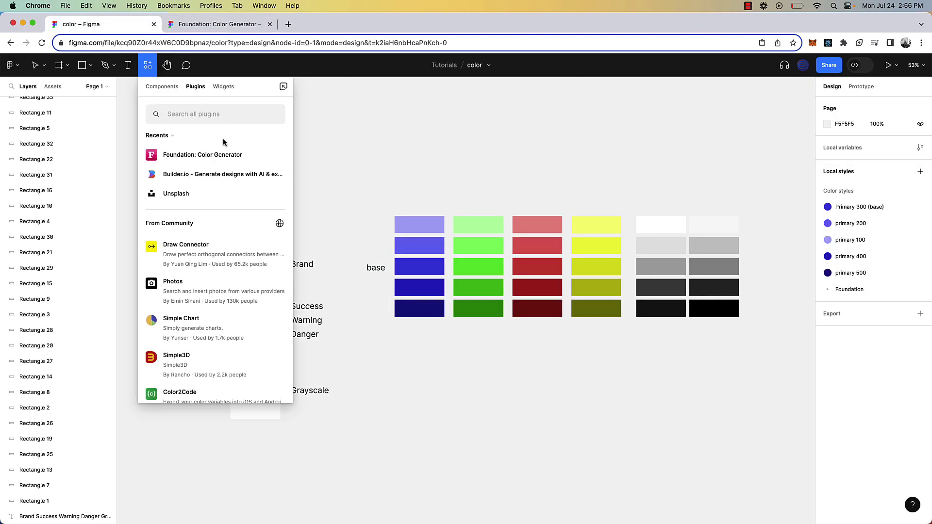
left_click(276, 155)
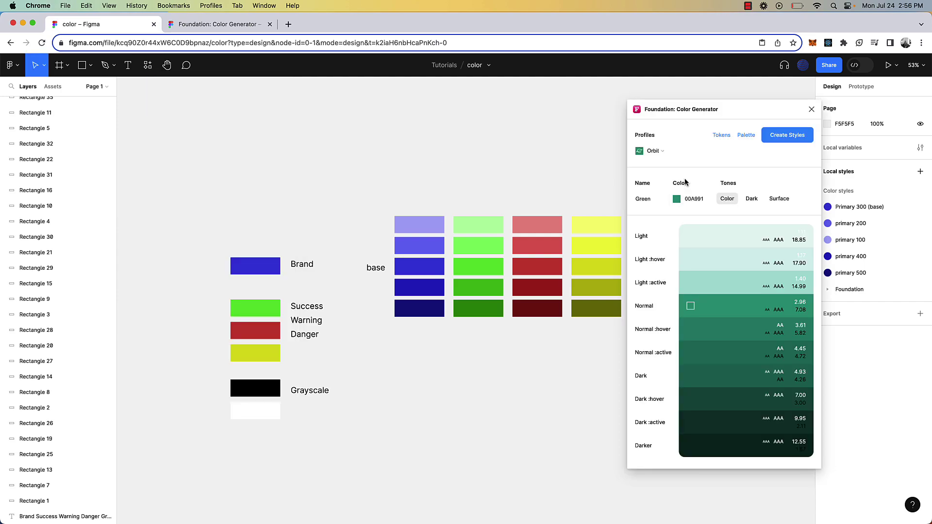
left_click(658, 150)
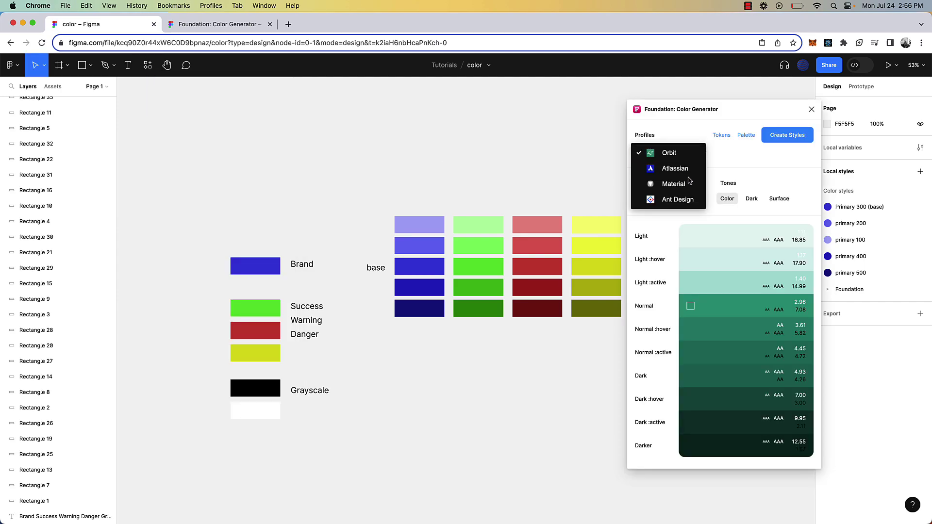
left_click(675, 184)
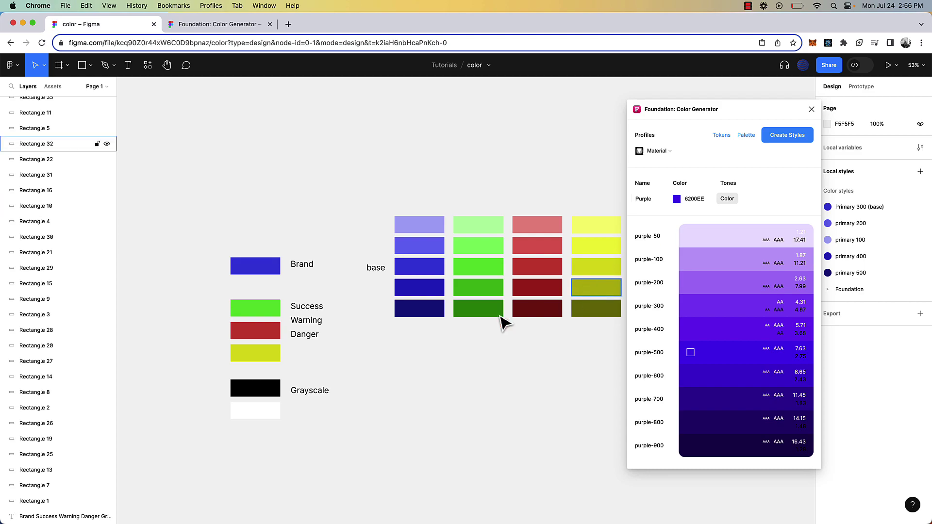
Copy the Brand swatch's fill 4855E0 into the plugin as the base color and create color styles from the generated shades
left_click(275, 269)
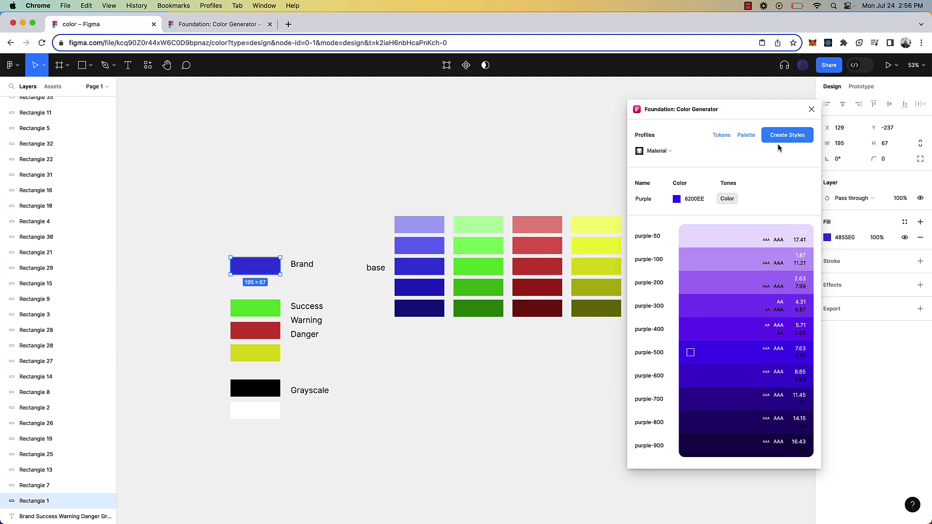
left_click_drag(770, 111, 658, 114)
scroll(214, 298, "up", 5)
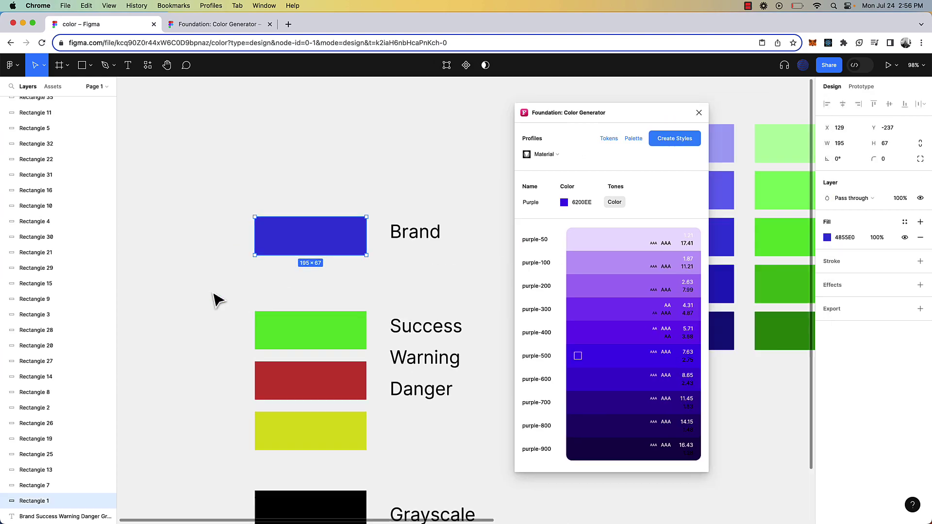
left_click(847, 241)
key("super+c")
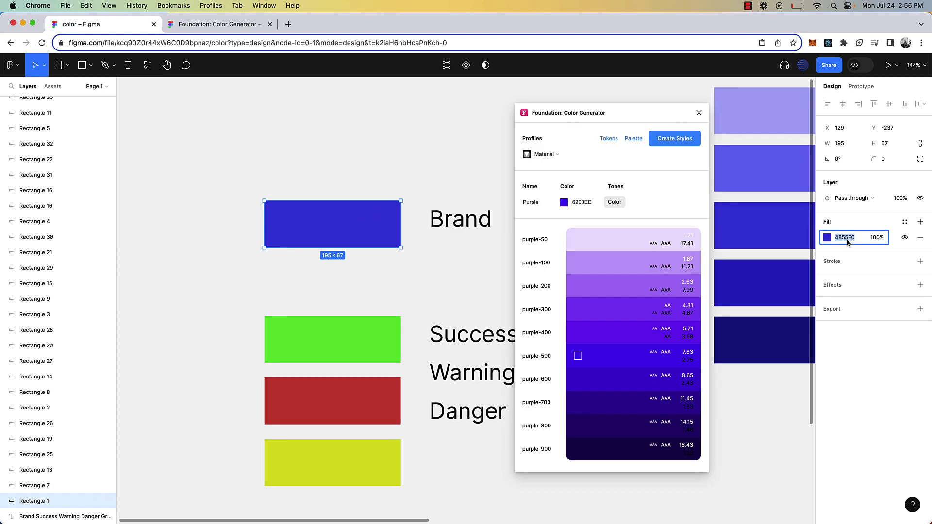
left_click(589, 210)
key("super+v")
key("Return")
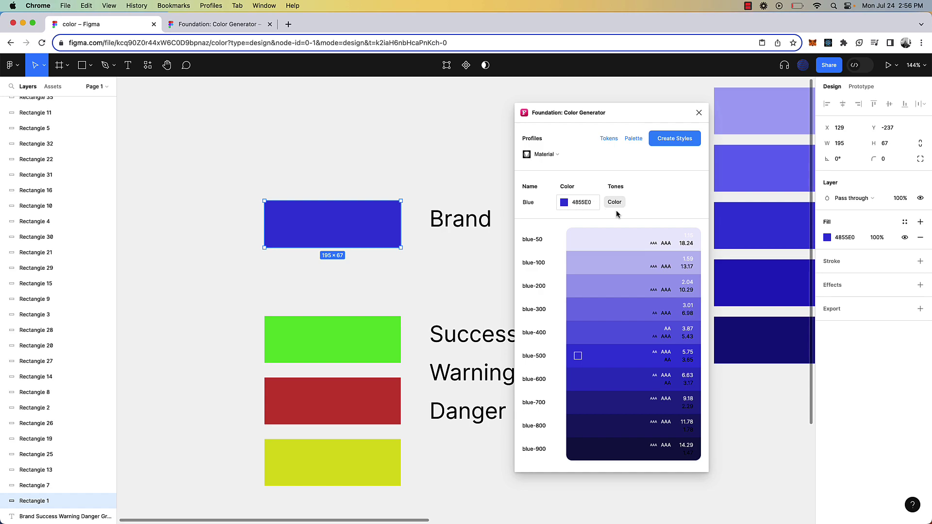
left_click(684, 141)
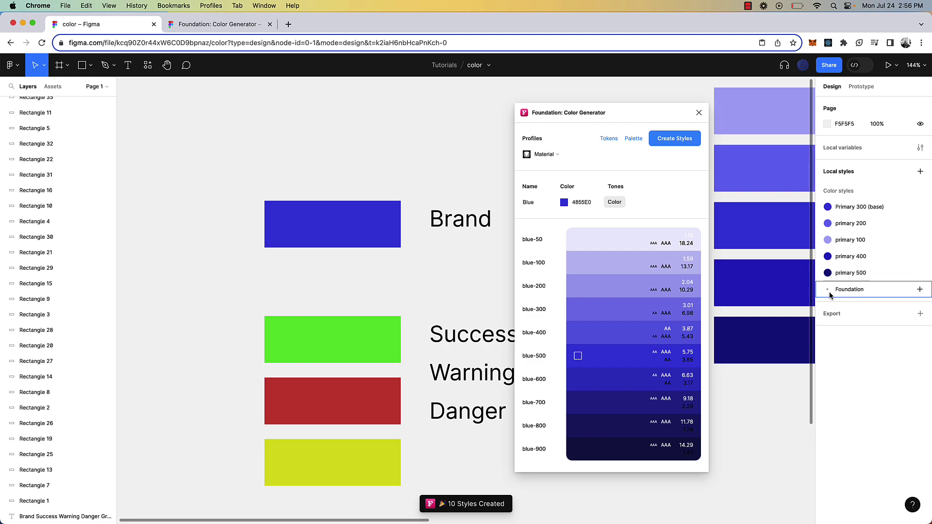
Expand the Foundation style folder and its Blue group to examine the generated color styles
left_click(828, 290)
left_click(838, 305)
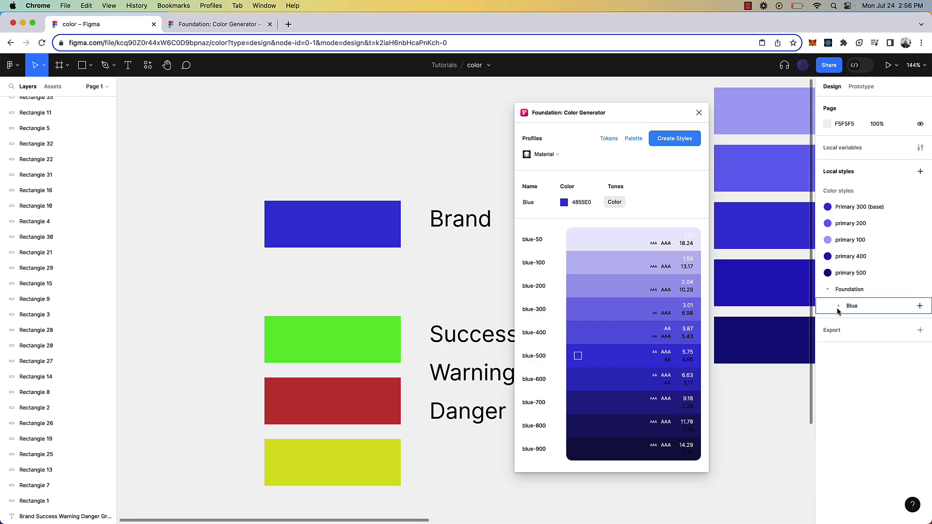
left_click(838, 306)
scroll(847, 313, "down", 3)
scroll(850, 315, "down", 1)
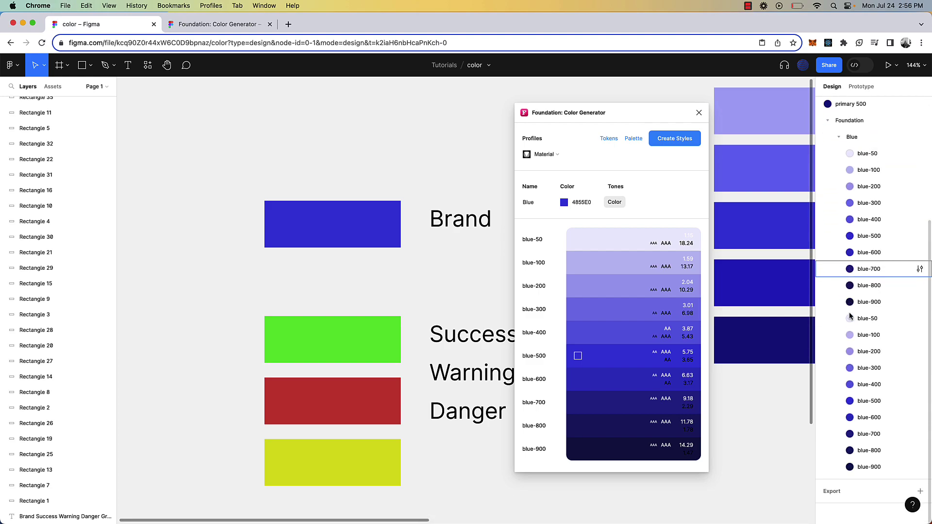
Rename the generated color palette as Primary in the plugin and create color styles from its shades
double_click(528, 203)
double_click(529, 203)
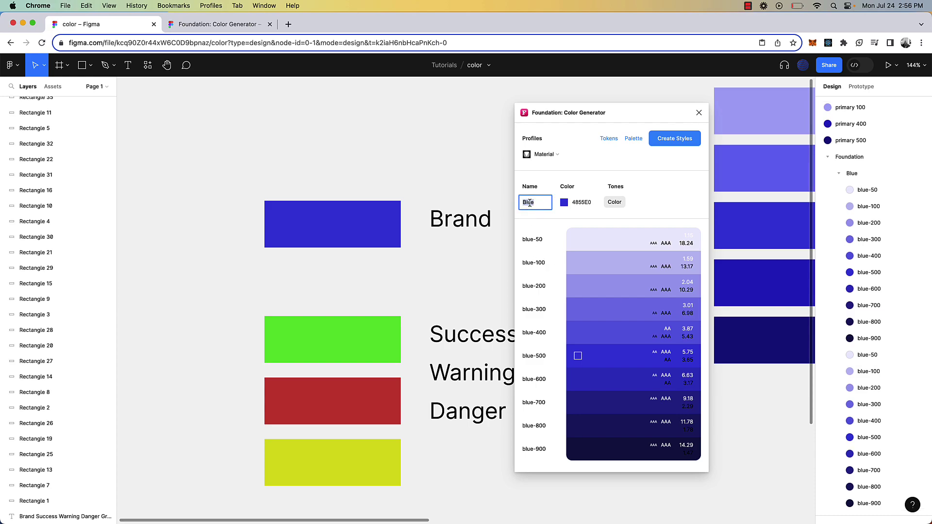
type("Primary")
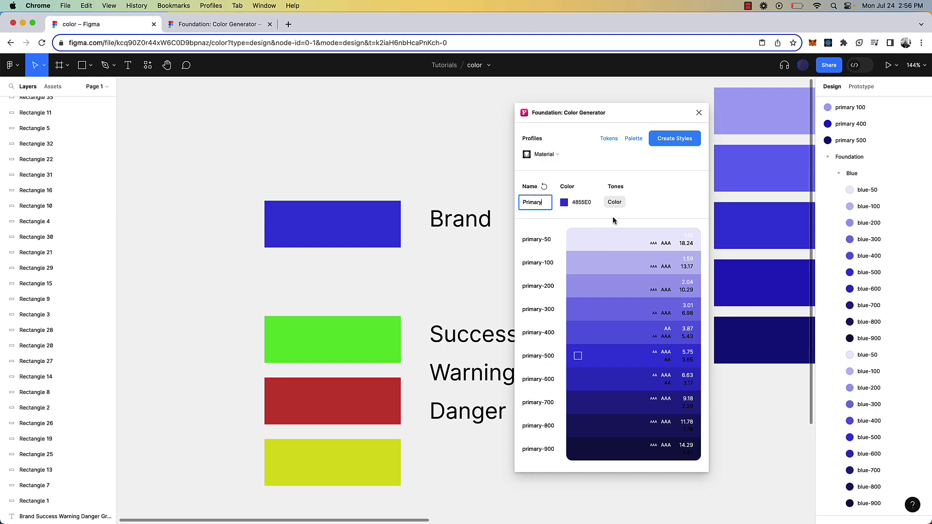
left_click(670, 135)
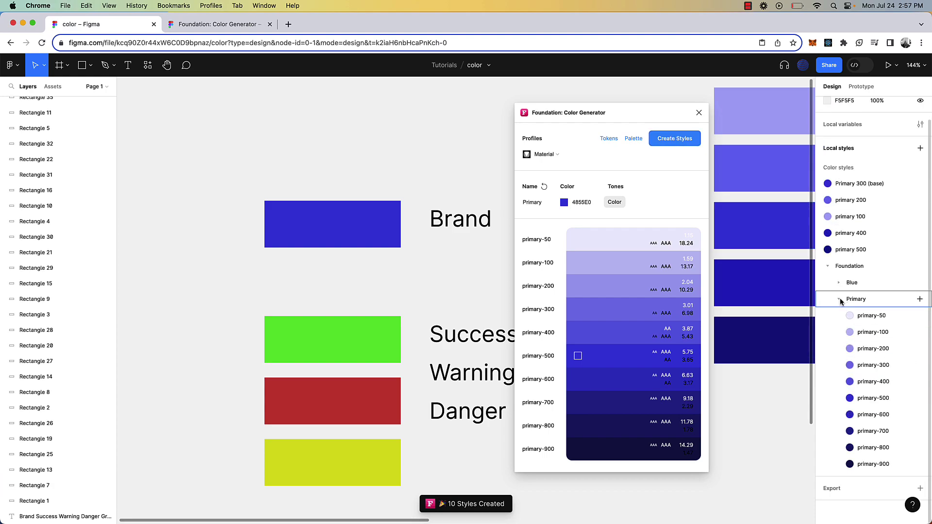
Delete the Blue group of styles from the Foundation folder and check the styles in the Primary group
left_click(841, 301)
left_click(839, 323)
left_click(839, 322)
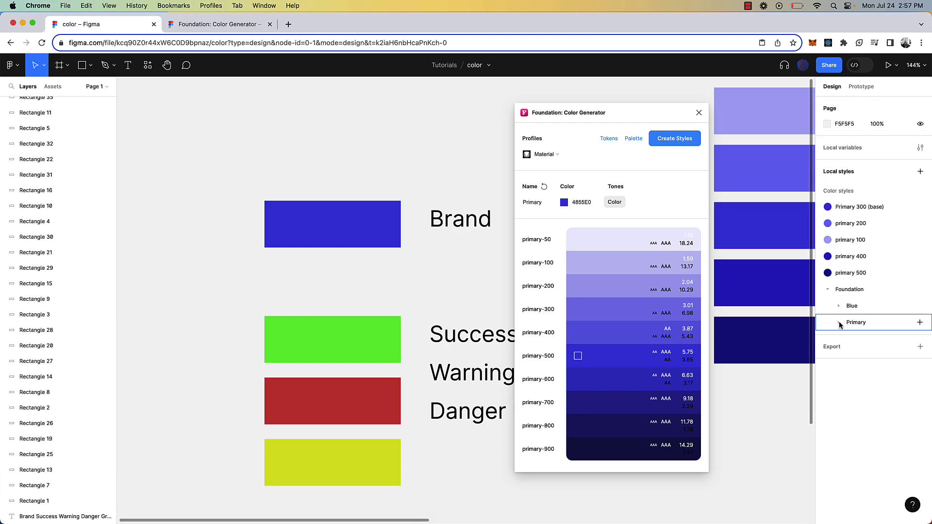
right_click(862, 307)
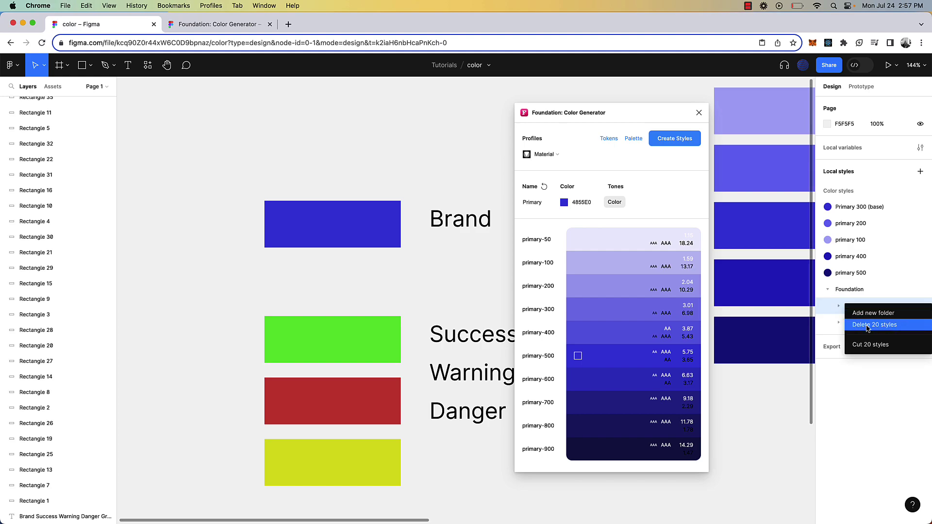
left_click(869, 323)
left_click(841, 306)
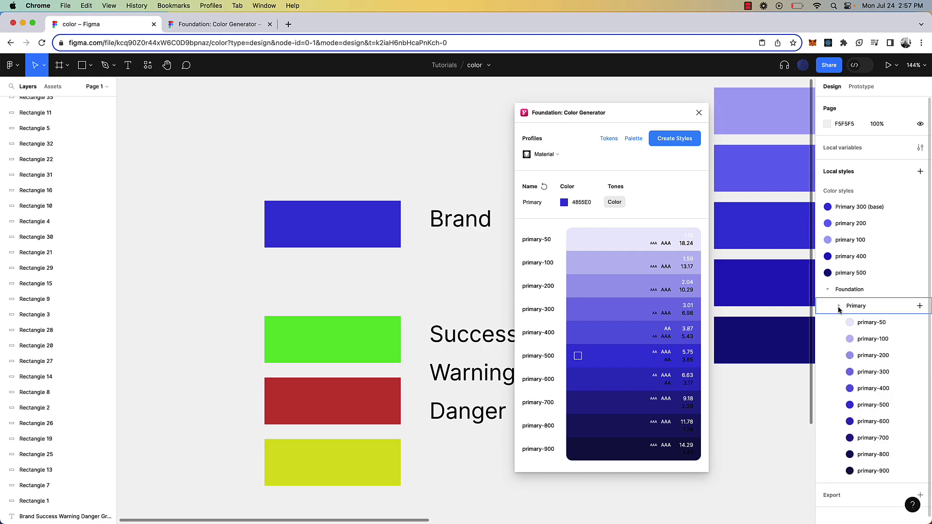
left_click(841, 307)
Generate a documented palette frame of the Primary shades on the canvas with the plugin
scroll(490, 270, "down", 3)
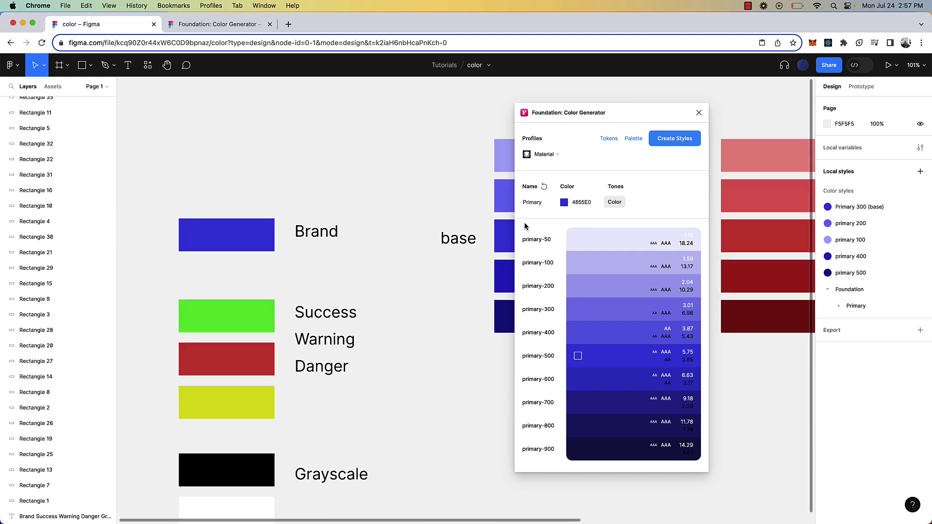
scroll(470, 228, "right", 5)
scroll(450, 175, "right", 8)
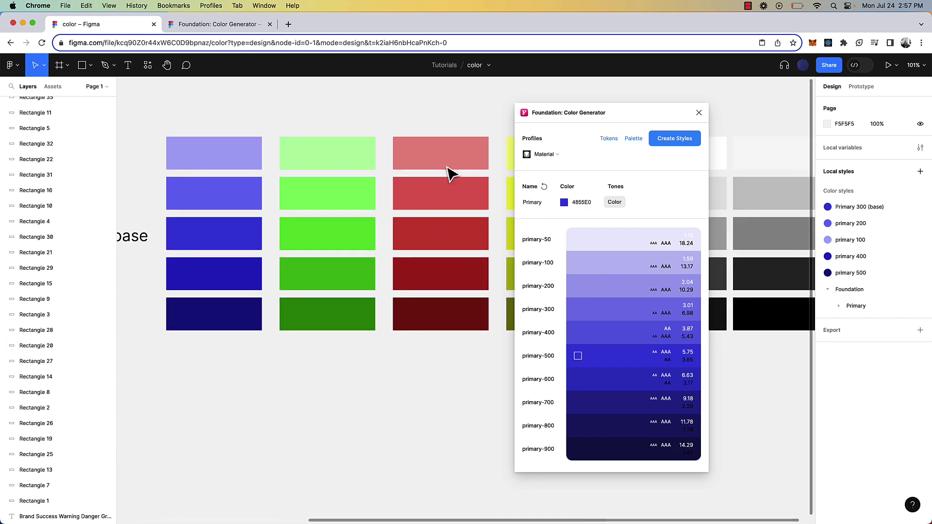
scroll(401, 198, "left", 5)
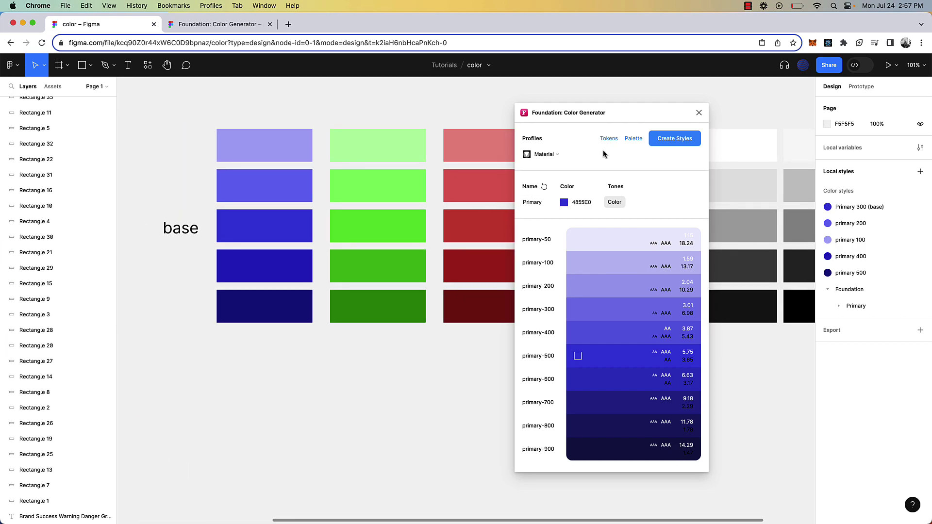
left_click(634, 140)
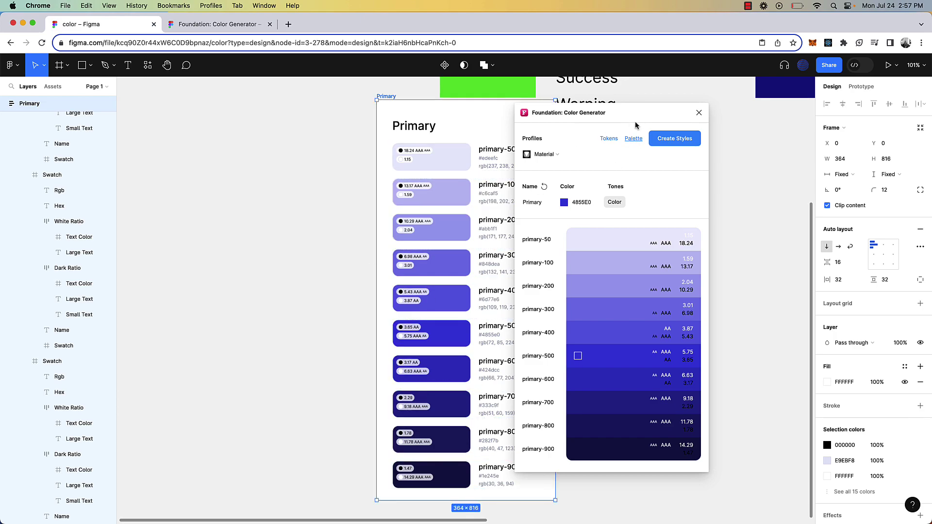
Move the Primary palette frame to the empty canvas beside the base color swatches, at about X -469, Y 254
scroll(364, 165, "down", 3)
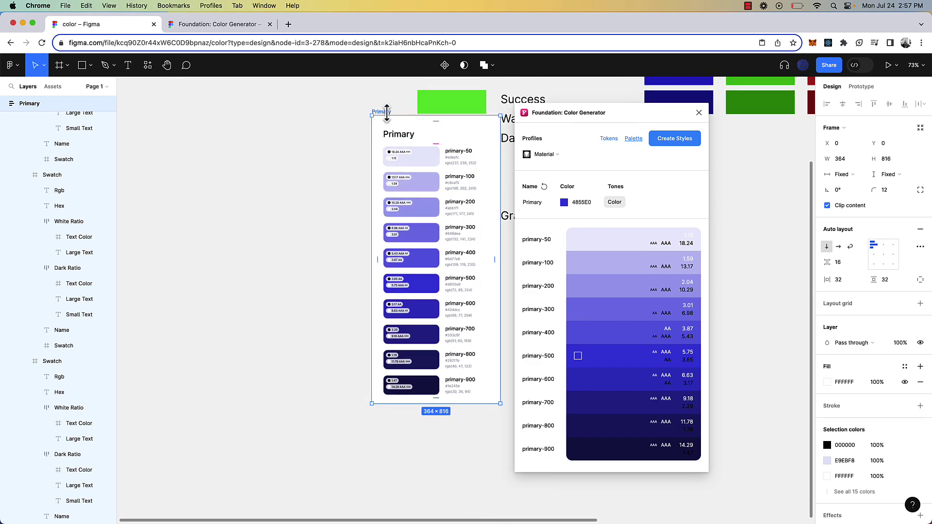
left_click_drag(391, 118, 225, 204)
scroll(214, 223, "down", 3)
scroll(214, 223, "left", 3)
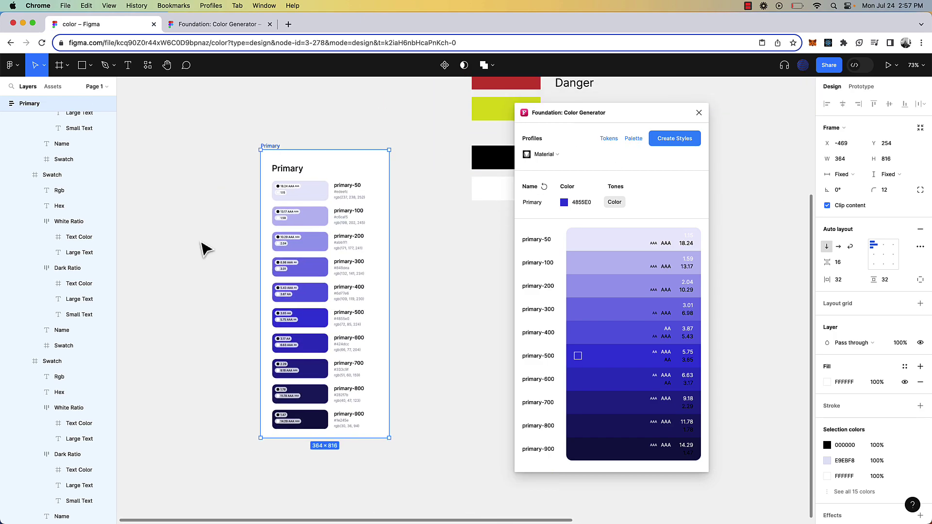
scroll(246, 163, "up", 5)
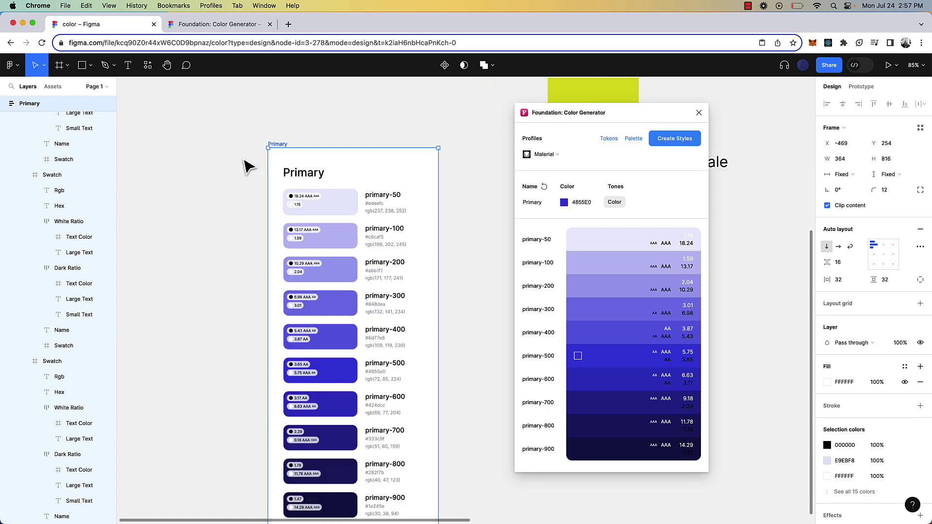
scroll(320, 259, "up", 3)
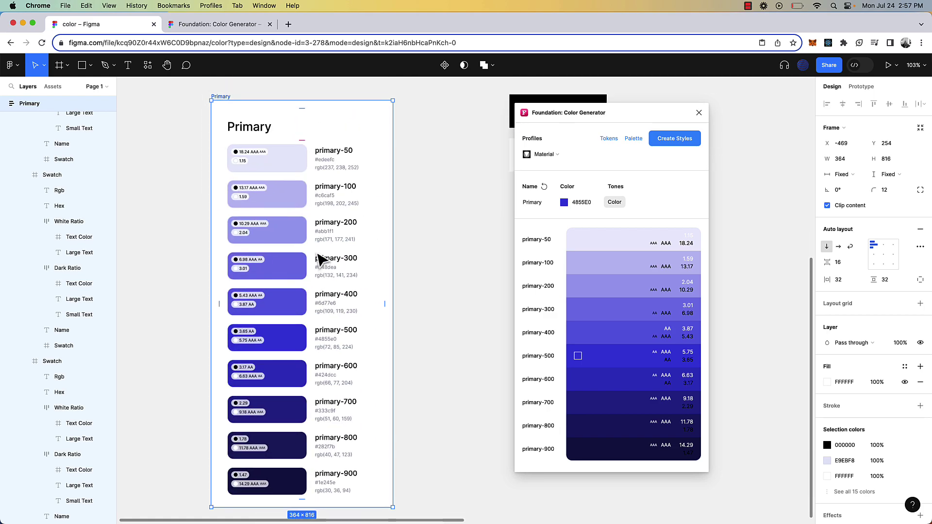